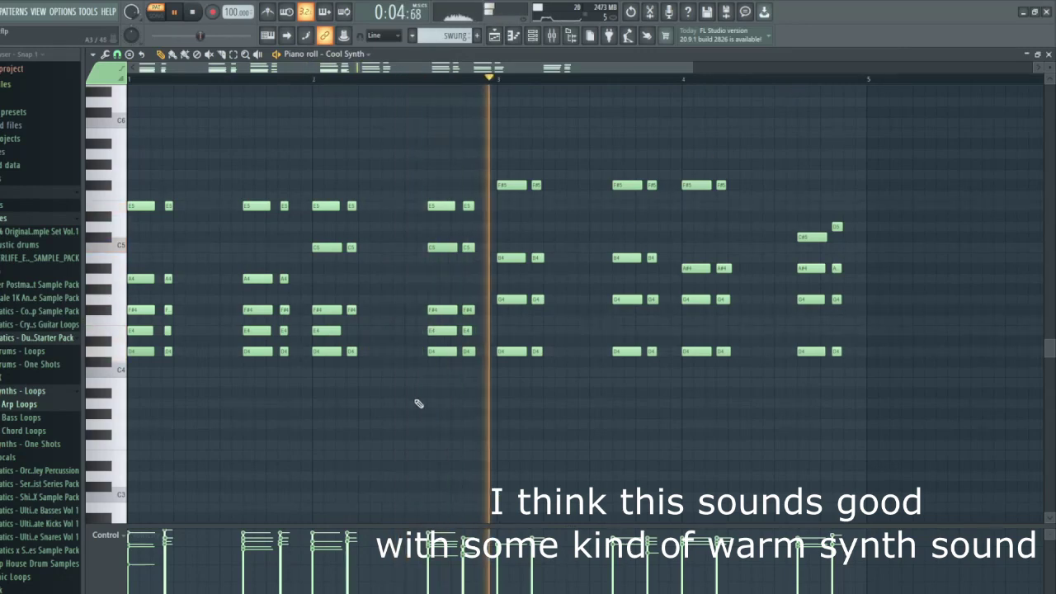
Review the Cool Synth chord notes of the swung pattern in the piano roll during playback
scroll(404, 407, down, 1)
scroll(104, 375, up, 2)
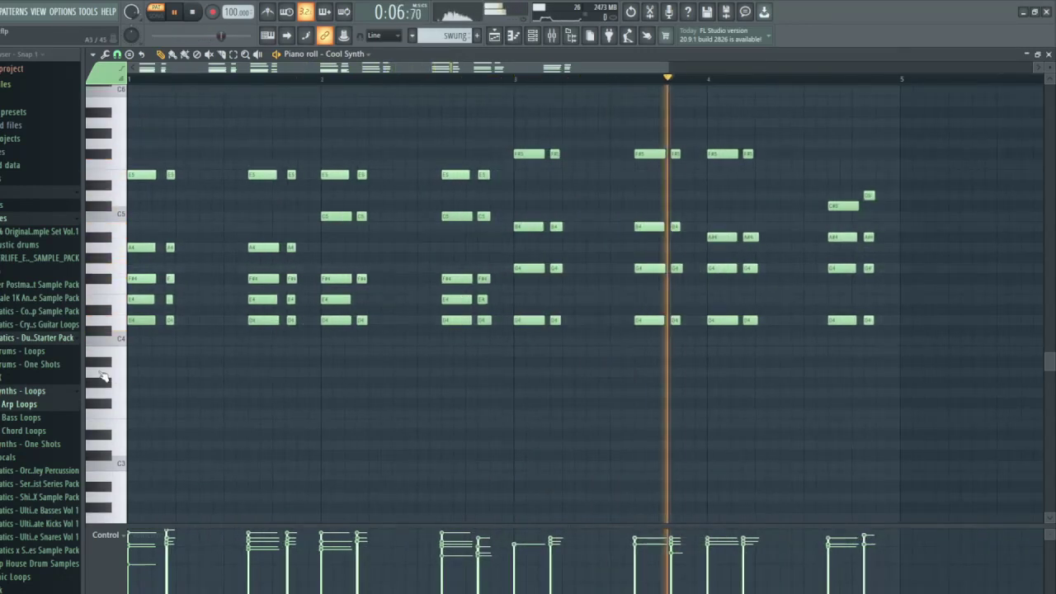
scroll(104, 376, down, 1)
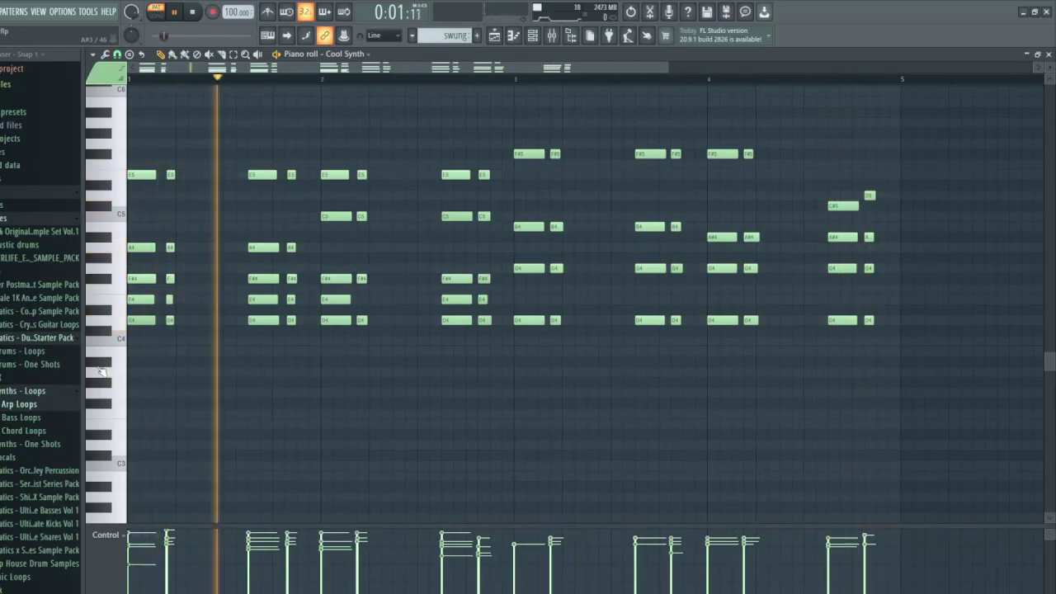
Inspect the last Fruity parametric EQ 2 on the Cool Synth mixer track while its filter automation plays
click(552, 36)
key(F9)
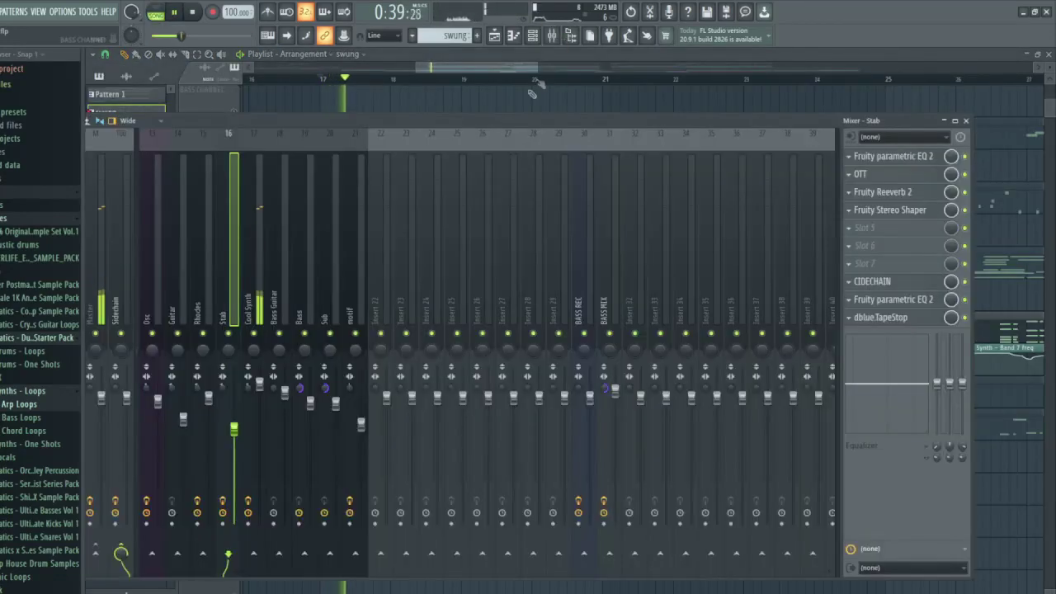
click(261, 281)
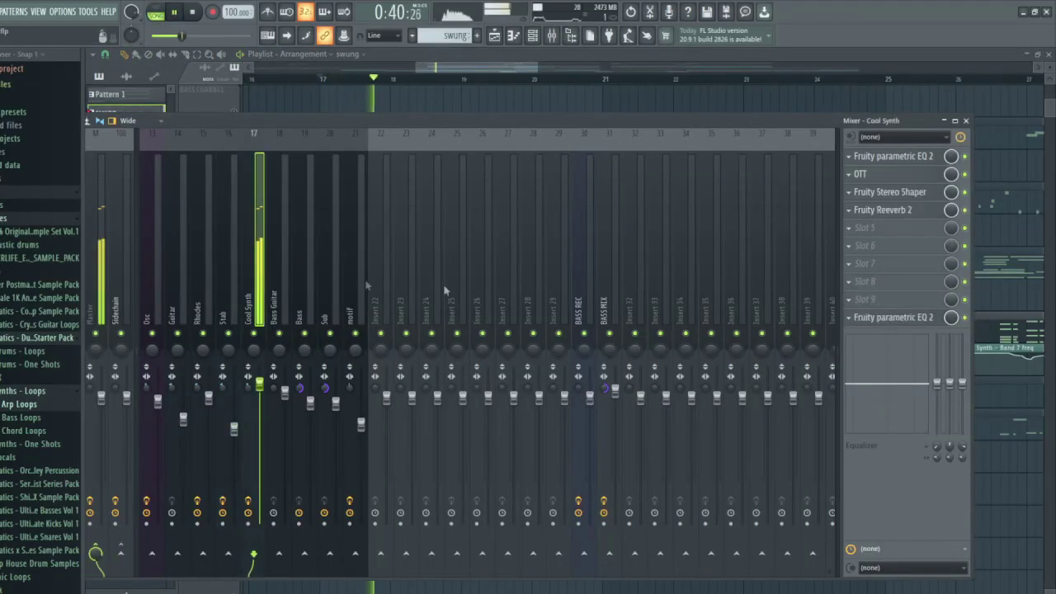
click(904, 318)
click(967, 121)
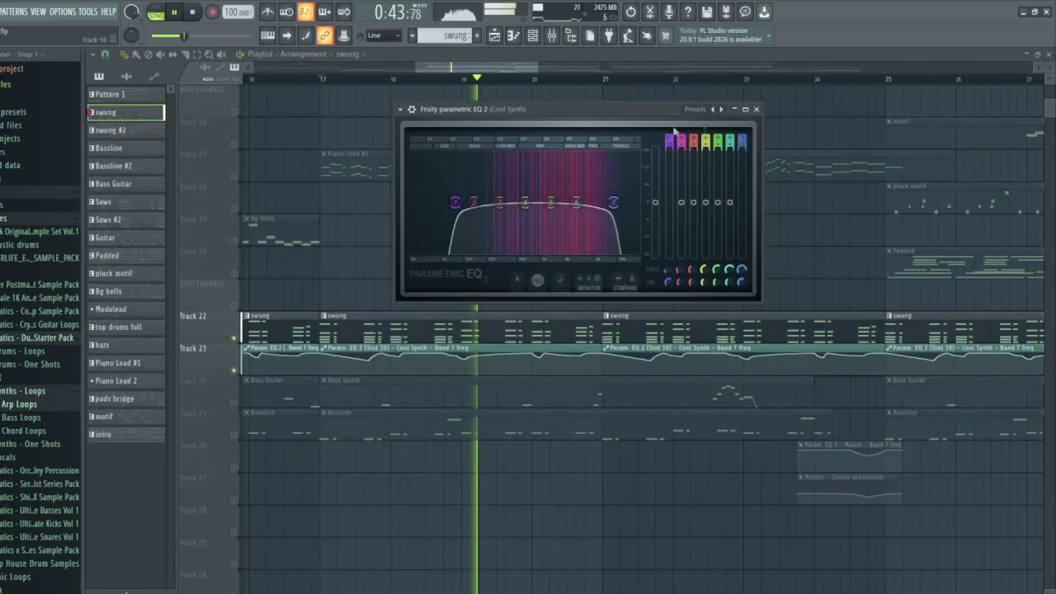
drag(599, 113, 571, 99)
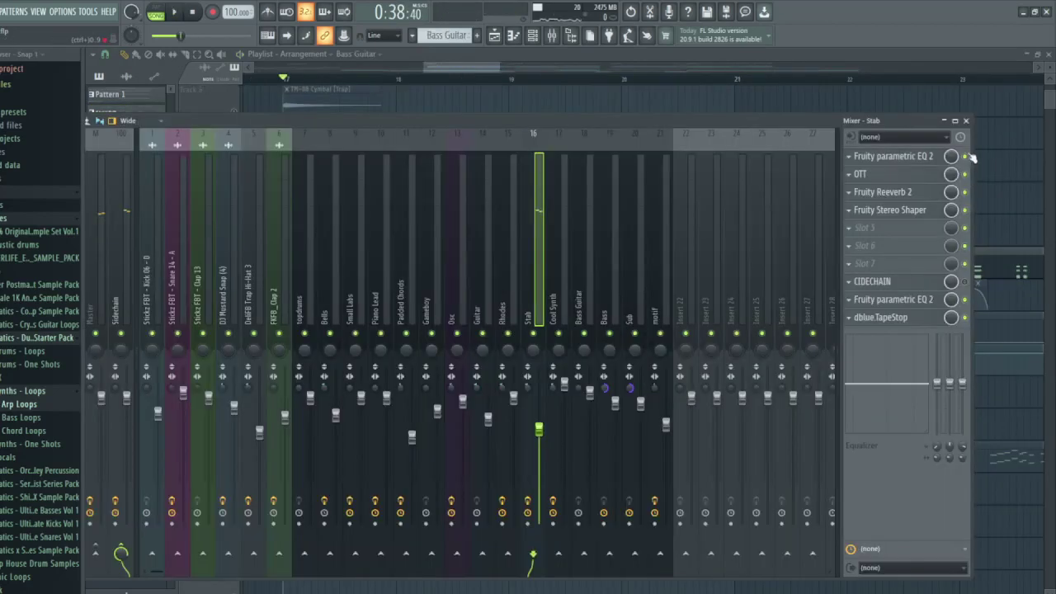
Close the mixer and open the first Saws clip on Track 11 in the piano roll
click(967, 121)
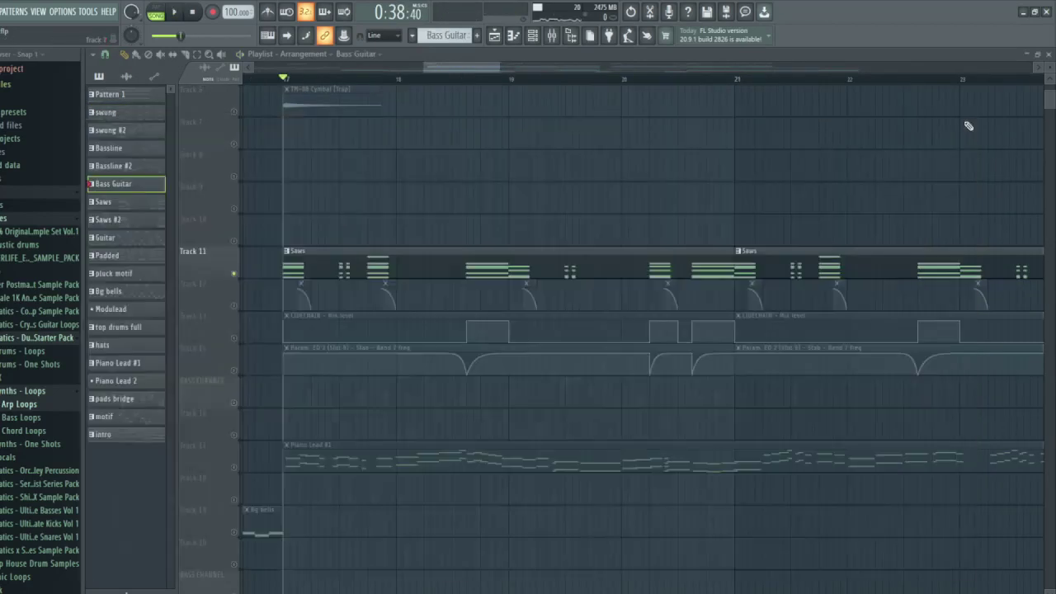
scroll(617, 190, right, 1)
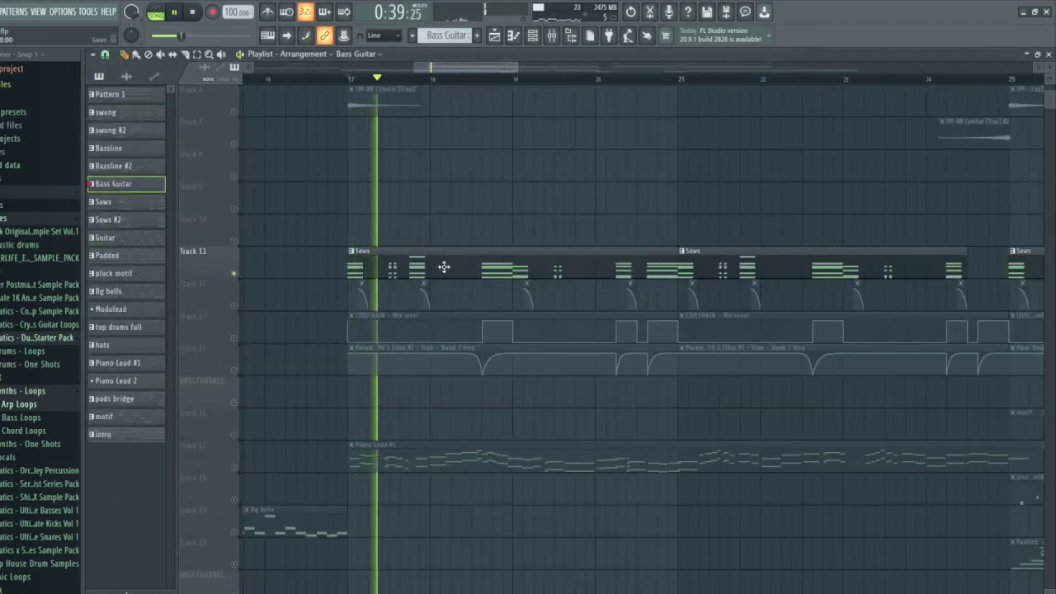
double_click(444, 266)
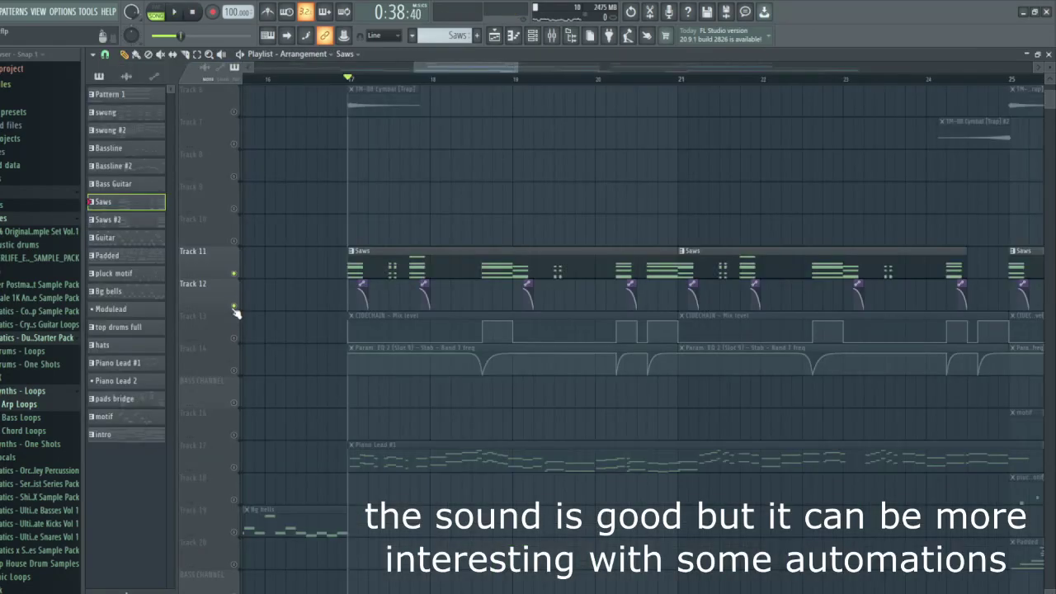
Unmute the CIDECHAIN mix level and Stab EQ band 7 frequency automation tracks and follow them playing with the Saws clips
click(235, 339)
click(234, 370)
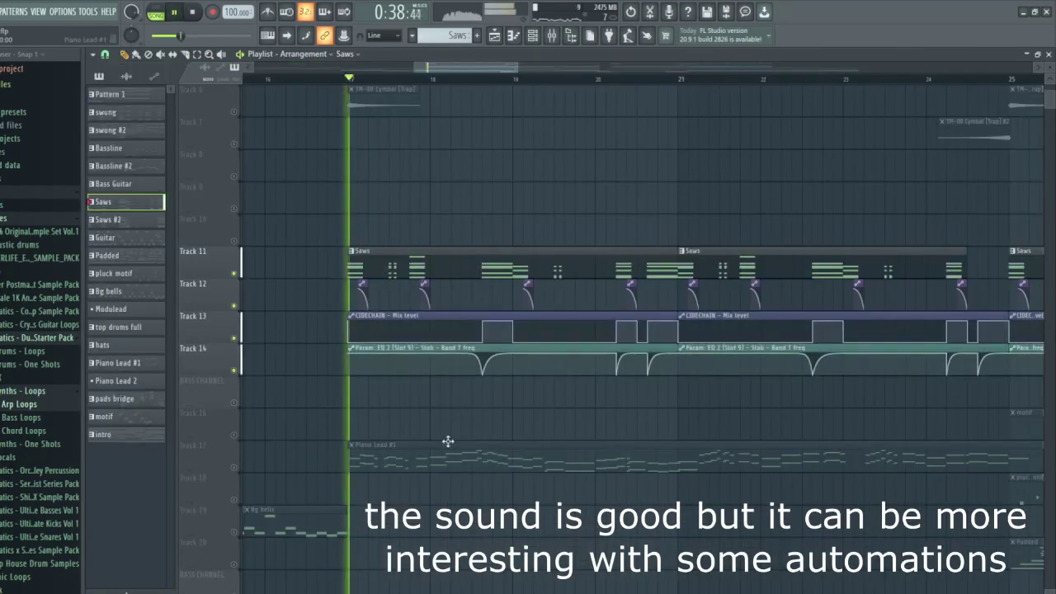
scroll(432, 442, down, 1)
scroll(610, 455, up, 3)
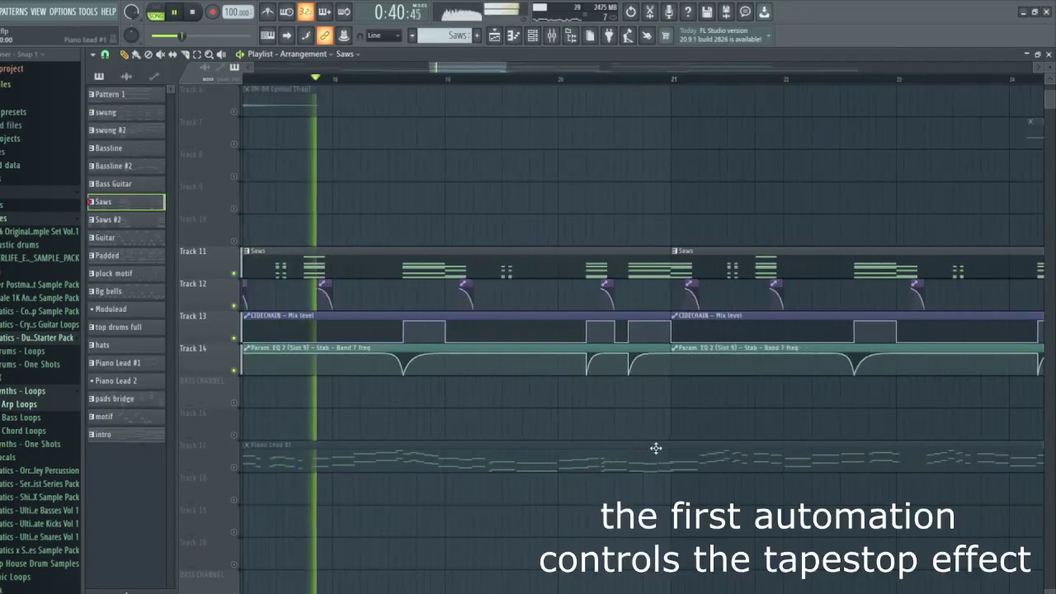
scroll(656, 448, up, 1)
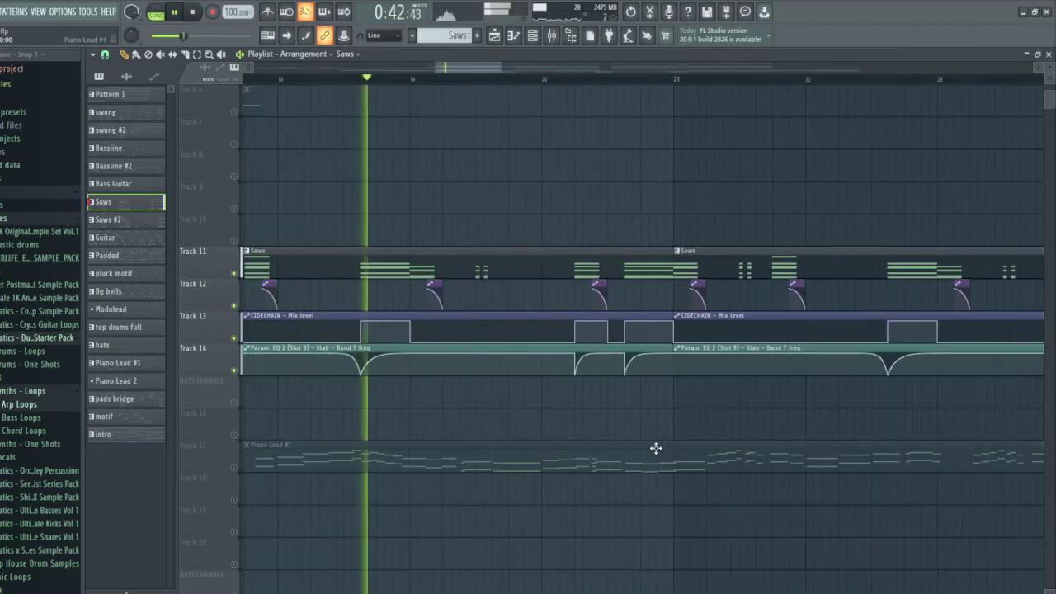
scroll(603, 449, down, 2)
scroll(887, 453, up, 3)
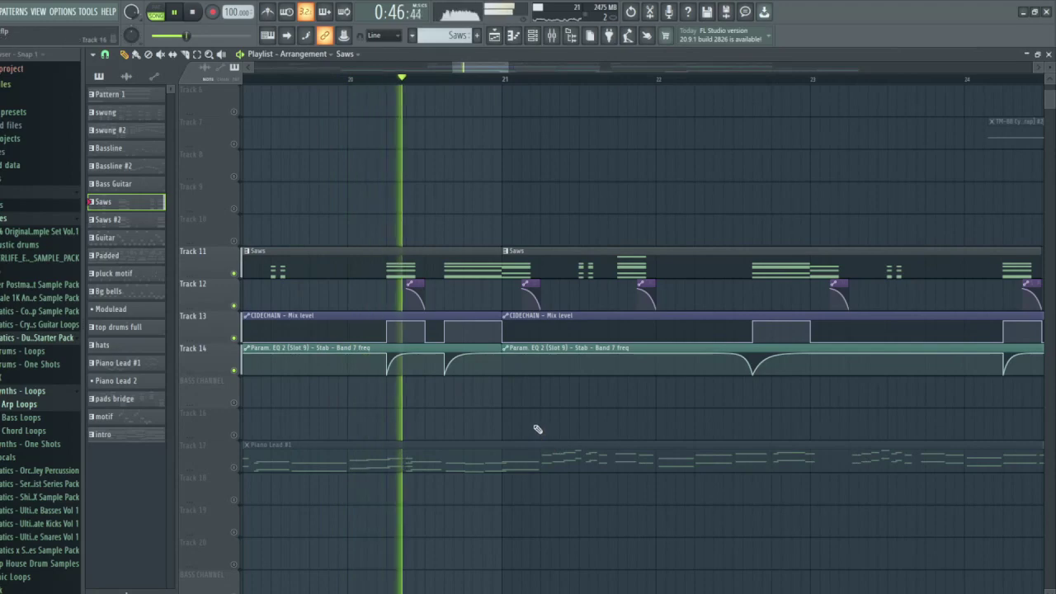
scroll(537, 441, down, 2)
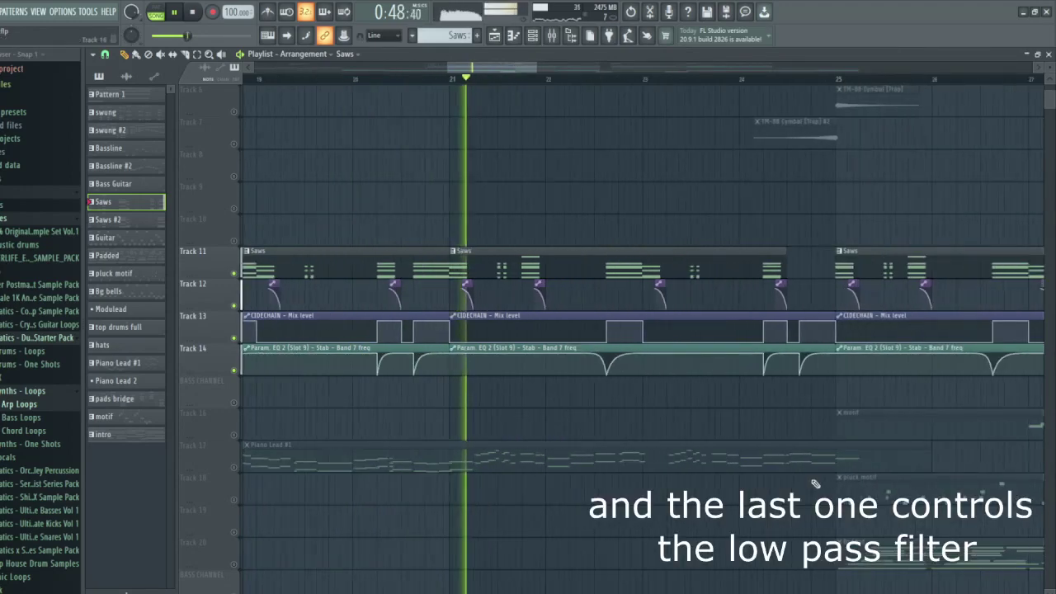
scroll(812, 484, up, 1)
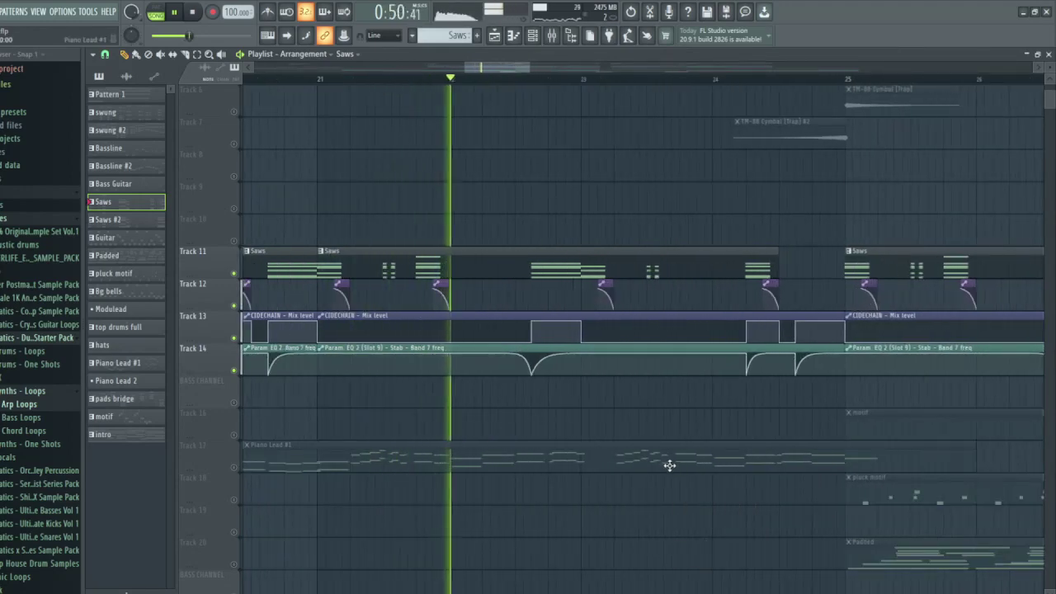
scroll(816, 483, up, 1)
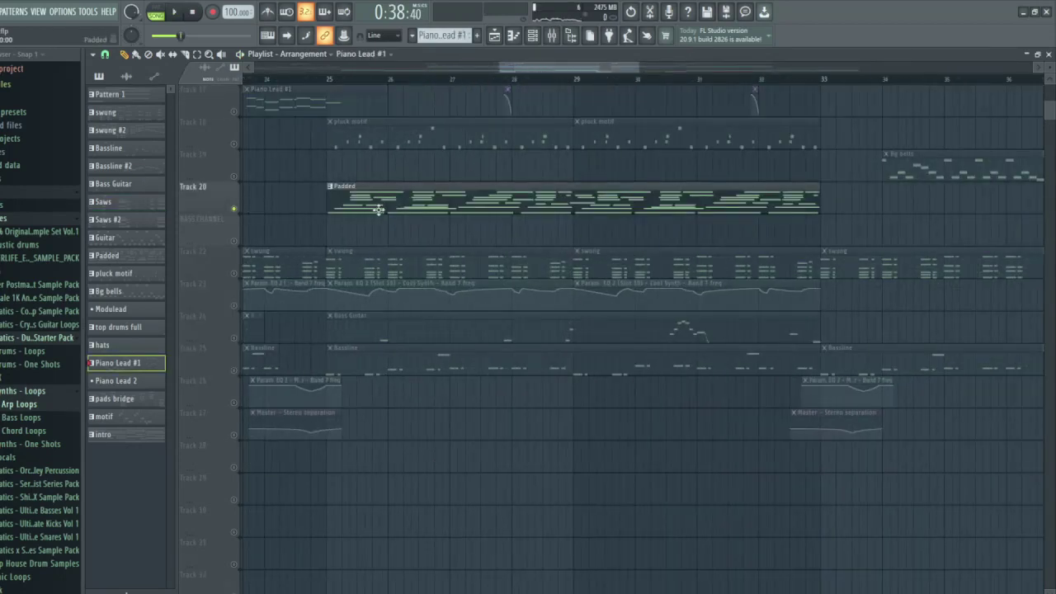
Open the Padded clip on Track 20 and examine its chord and melody notes during playback
scroll(381, 212, up, 1)
double_click(381, 234)
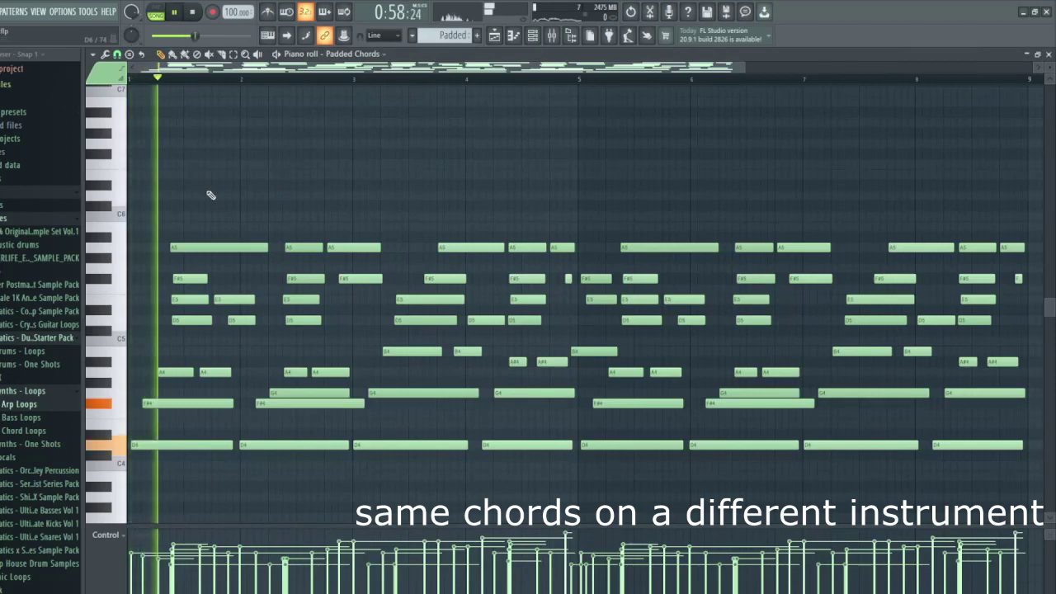
scroll(273, 206, down, 1)
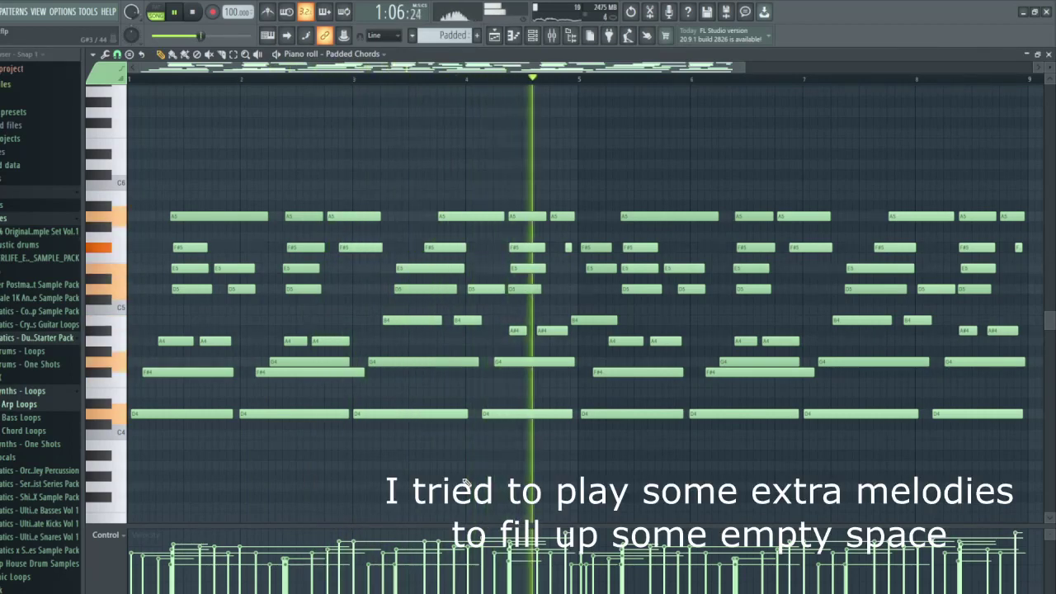
scroll(466, 483, down, 1)
scroll(957, 489, up, 3)
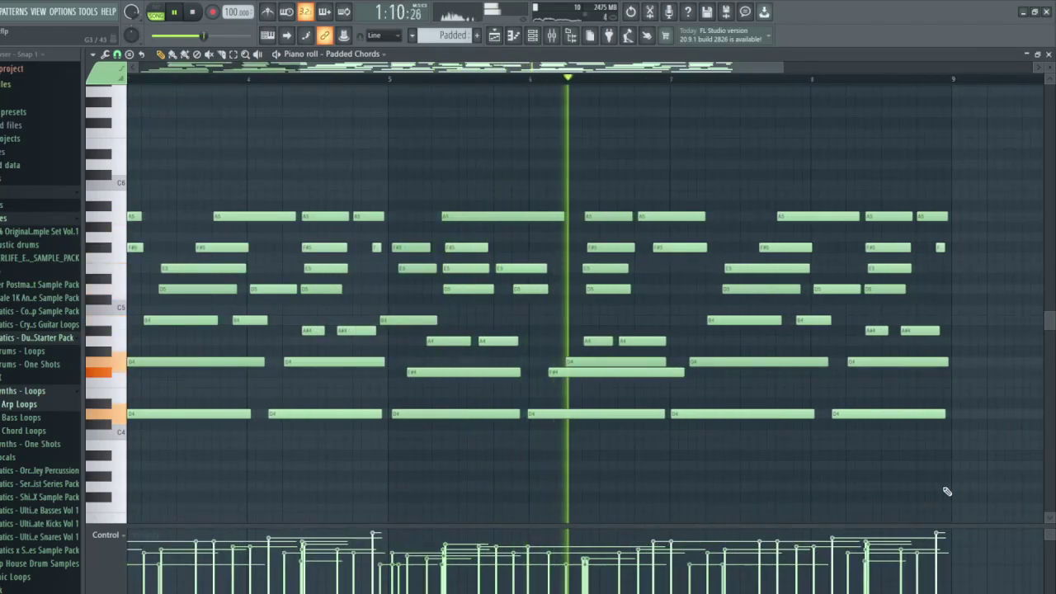
scroll(1014, 487, up, 2)
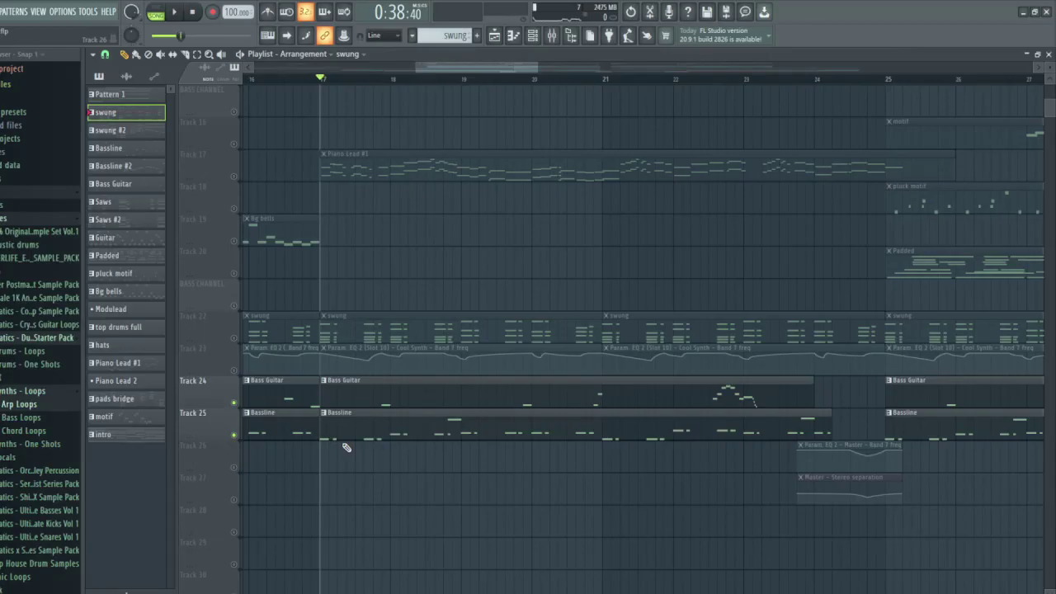
Open the Bassline clip's notes and audition its Bass and Sub layers separately in the channel rack
scroll(351, 427, down, 1)
double_click(354, 397)
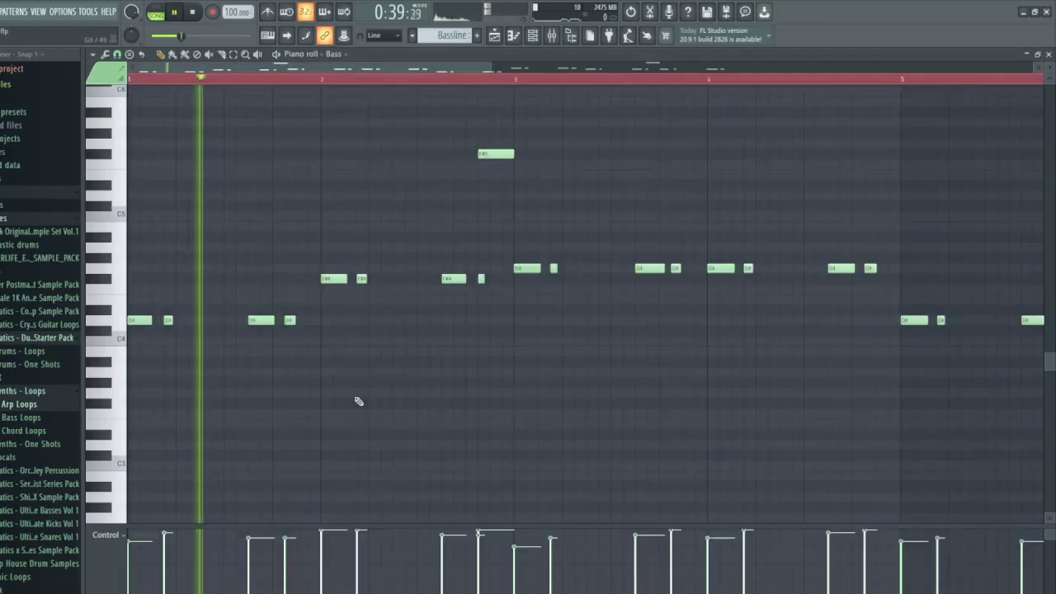
click(533, 37)
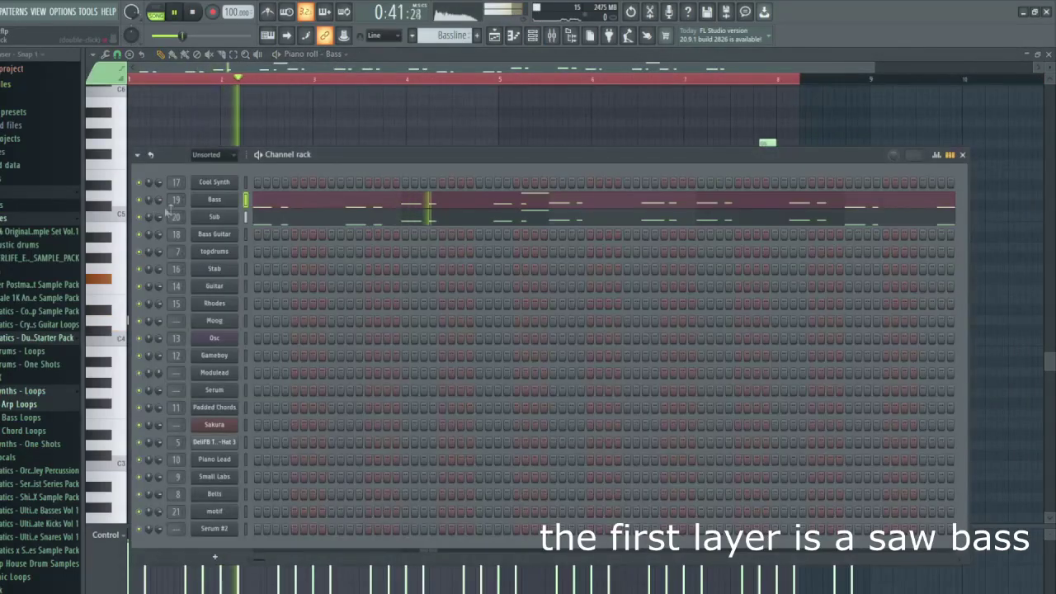
right_click(140, 199)
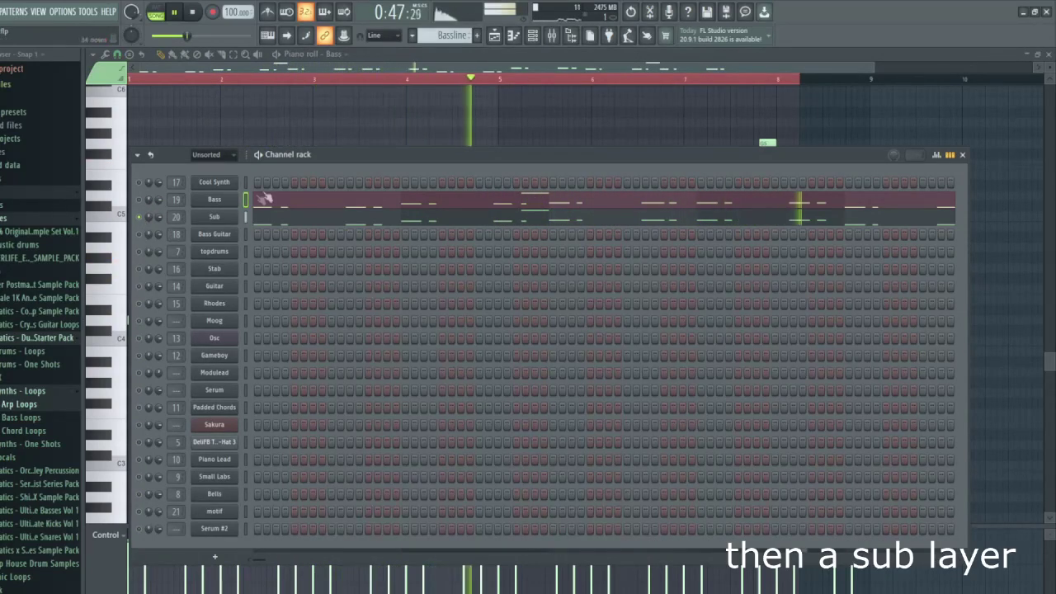
drag(283, 163, 349, 139)
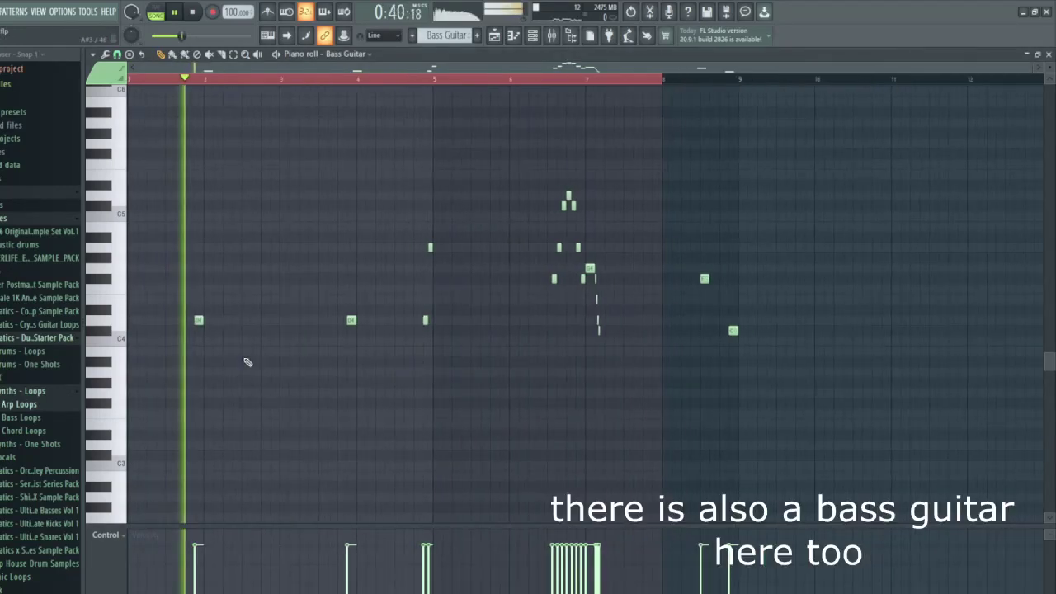
Examine the Bass Guitar notes and the fast run around bar 7 in the piano roll during playback
scroll(245, 361, up, 3)
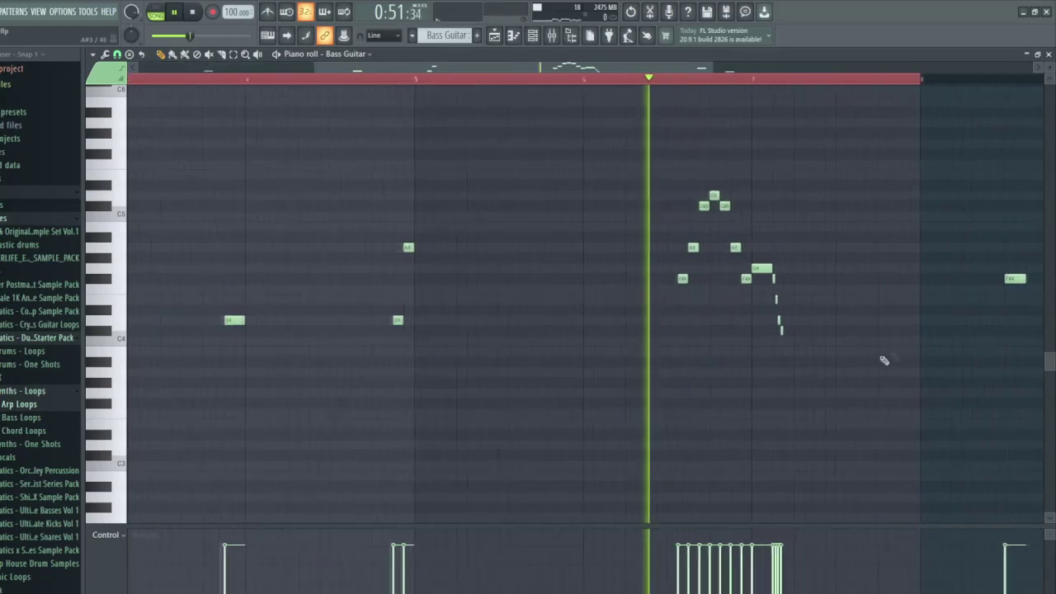
scroll(883, 358, up, 3)
scroll(816, 412, down, 3)
scroll(896, 424, up, 3)
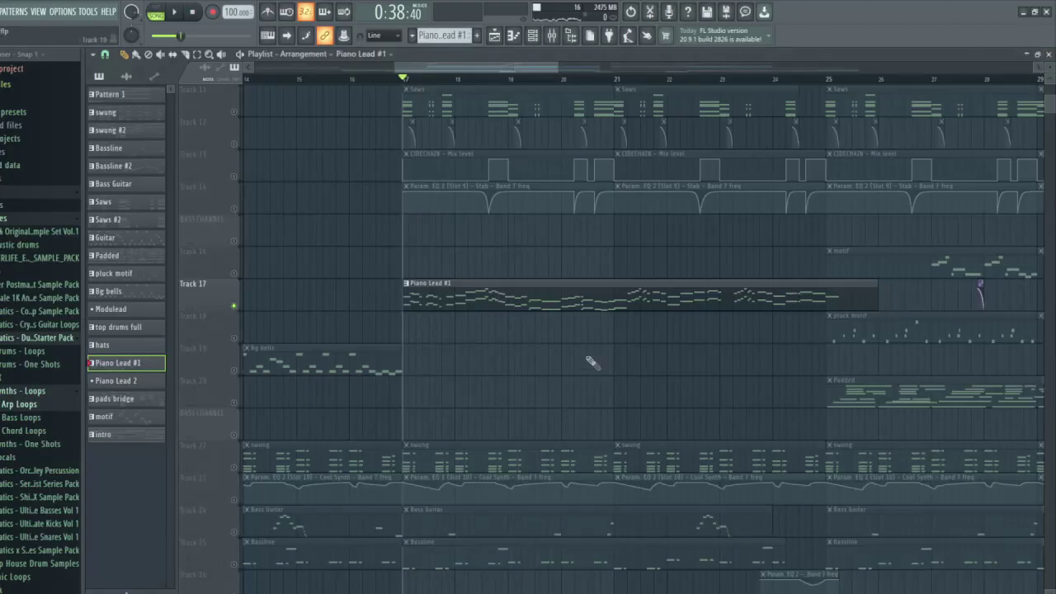
Open the Piano Lead #1 clip on Track 17 and follow its lead notes during playback
double_click(500, 298)
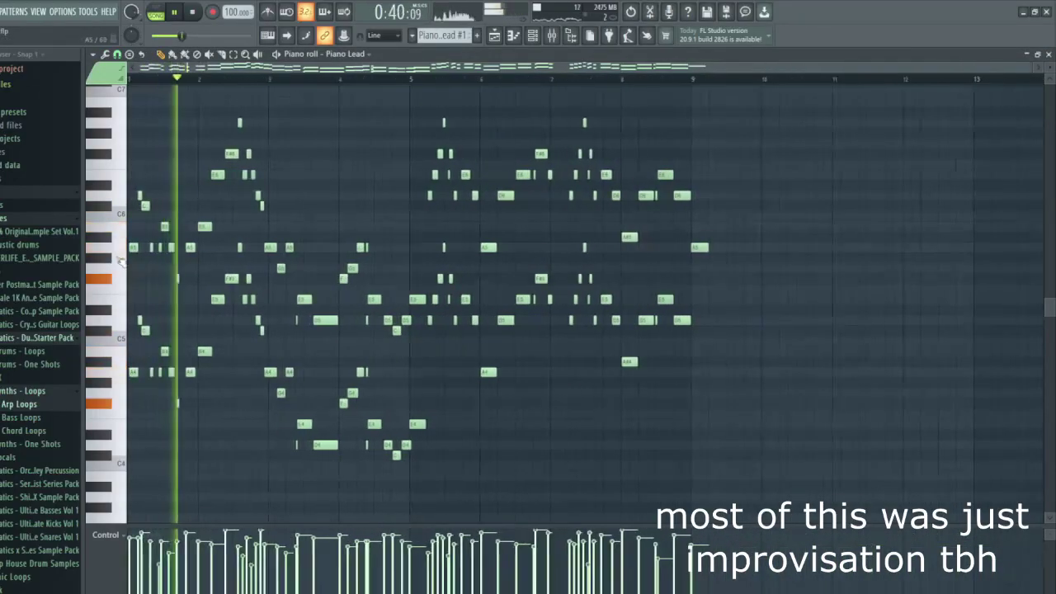
scroll(358, 283, up, 2)
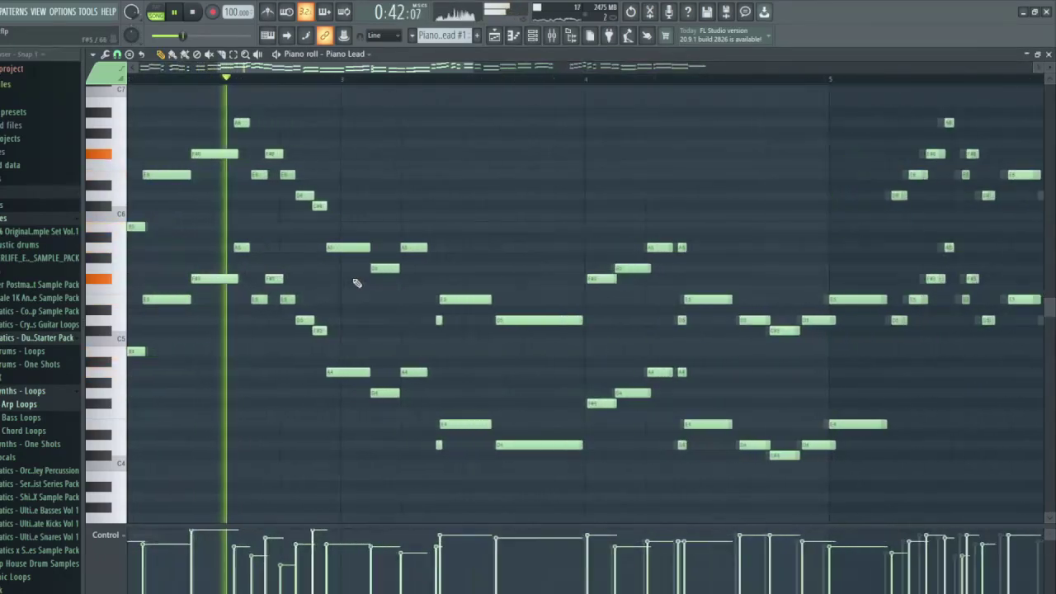
scroll(400, 169, up, 1)
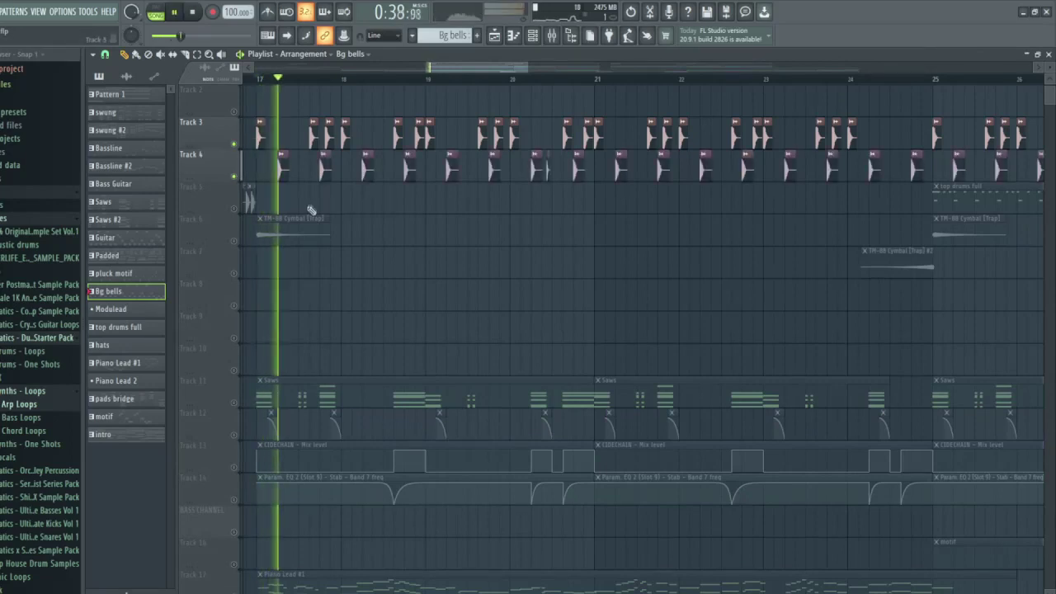
Unmute the top drums full clip's track (Track 5) and play it with the other drum and cymbal tracks
scroll(289, 208, up, 2)
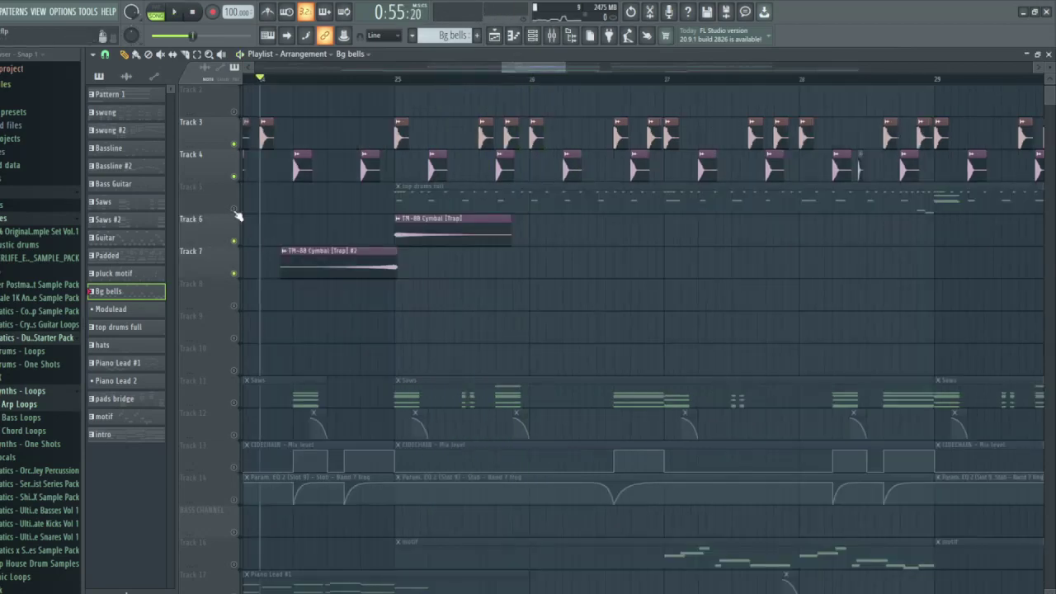
click(233, 209)
key(space)
scroll(413, 264, down, 4)
scroll(596, 242, up, 1)
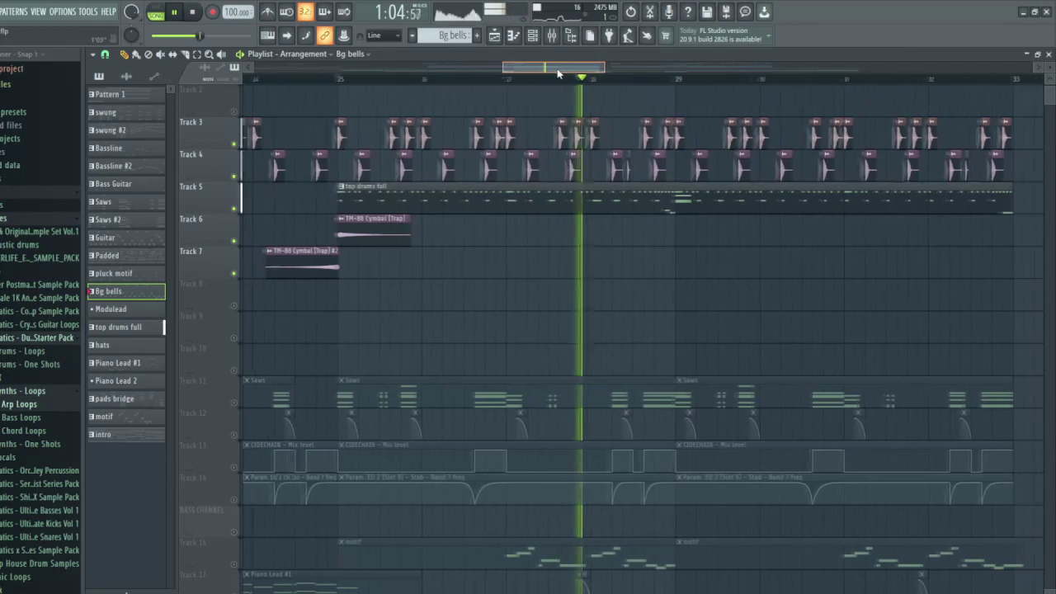
scroll(583, 83, up, 2)
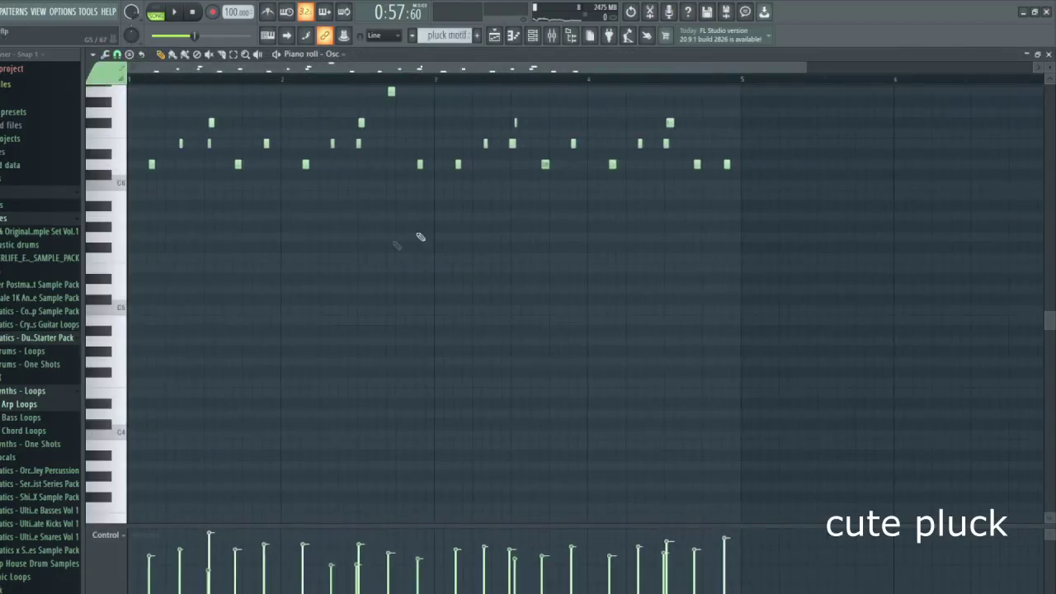
Play the pluck motif in the piano roll and check its Osc and Gameboy layers in the channel rack
key(space)
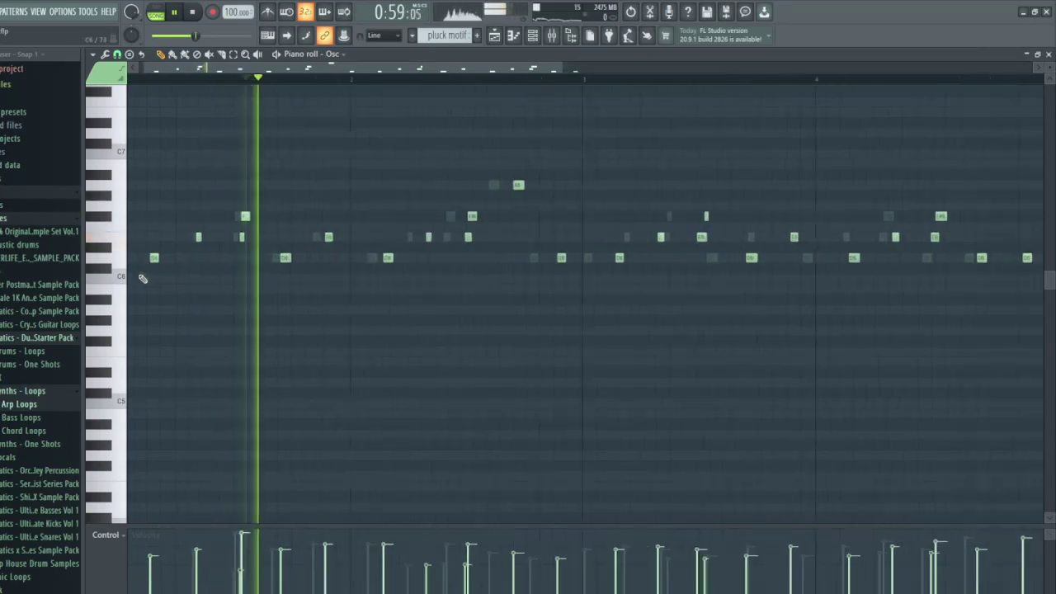
scroll(166, 286, down, 1)
click(533, 35)
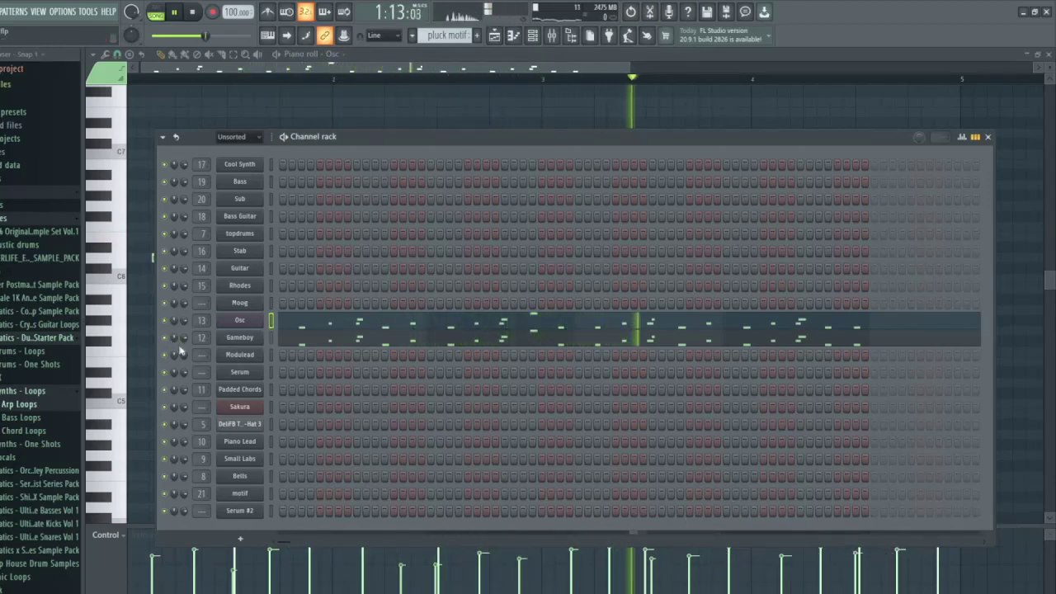
click(988, 138)
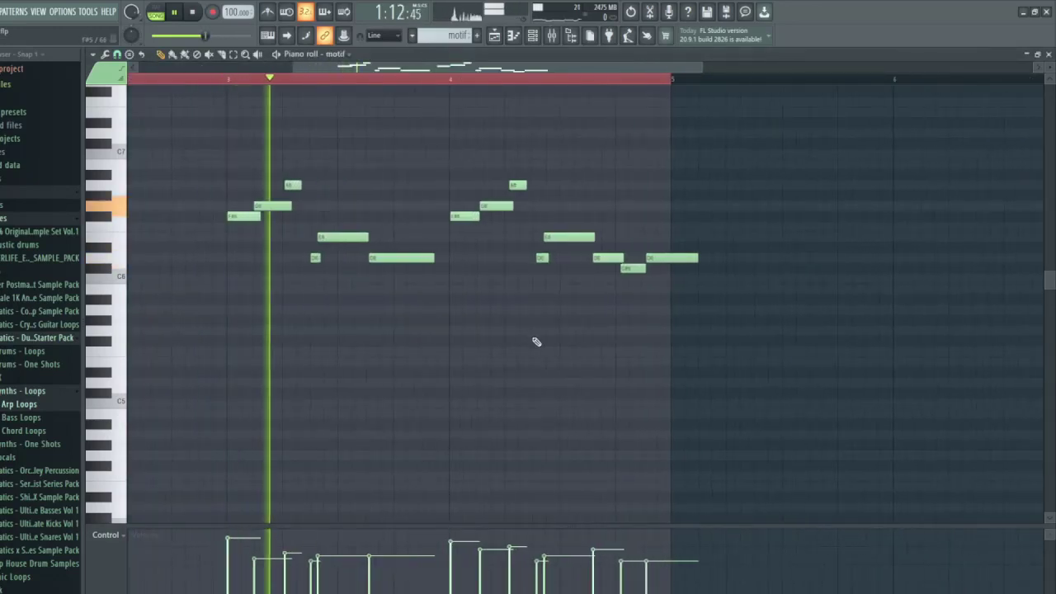
Examine the motif pattern's notes between bars 3 and 5 in the piano roll during playback
scroll(472, 348, up, 1)
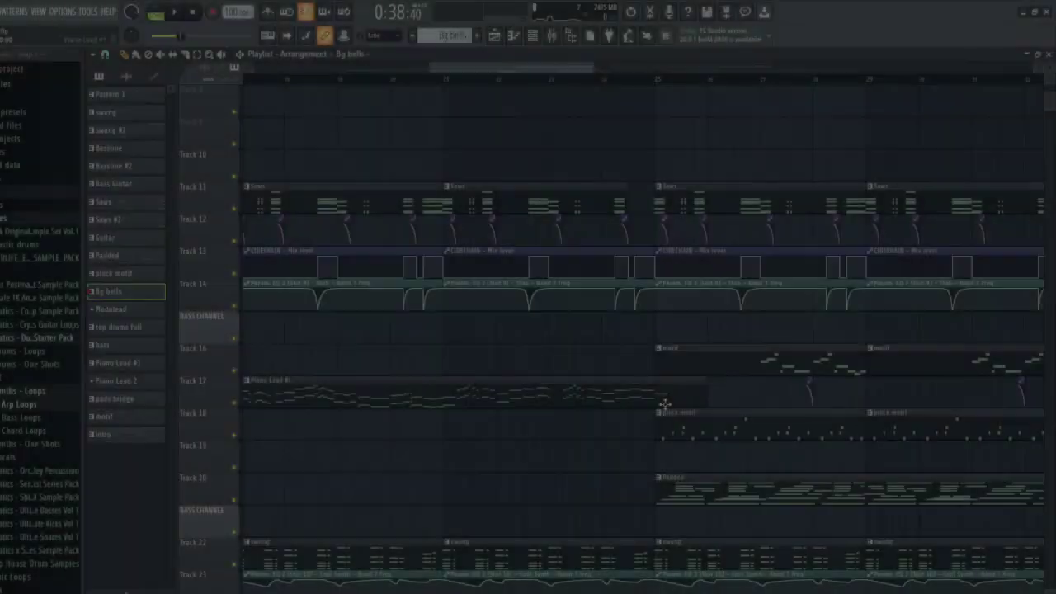
Play the full arrangement from bar 17 in the playlist and follow the Piano Lead #1 section with its chord, automation and bass tracks
scroll(453, 427, down, 1)
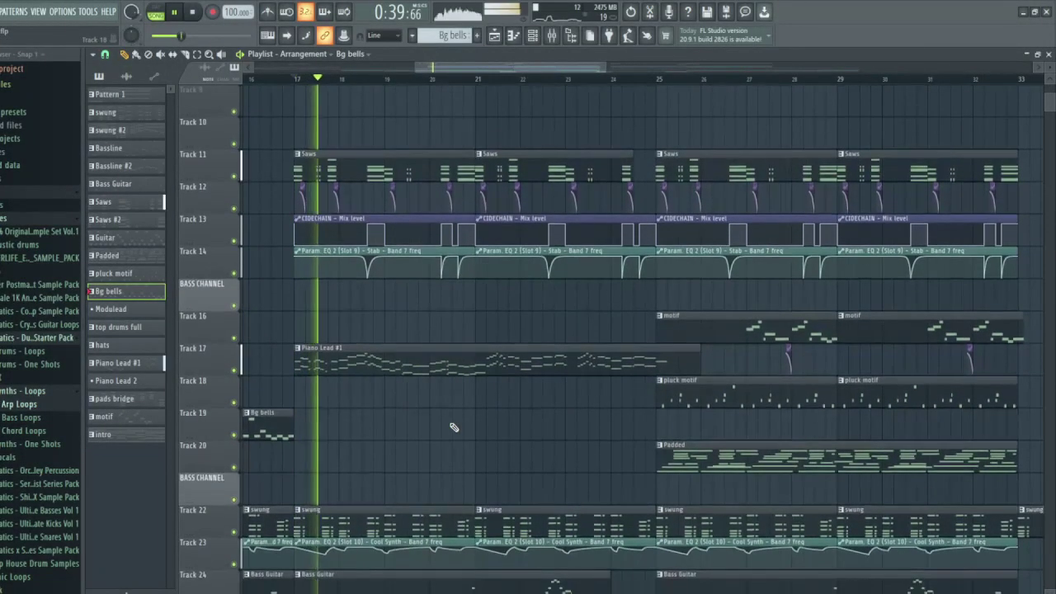
scroll(453, 426, down, 1)
ctrl+scroll(376, 400, up, 1)
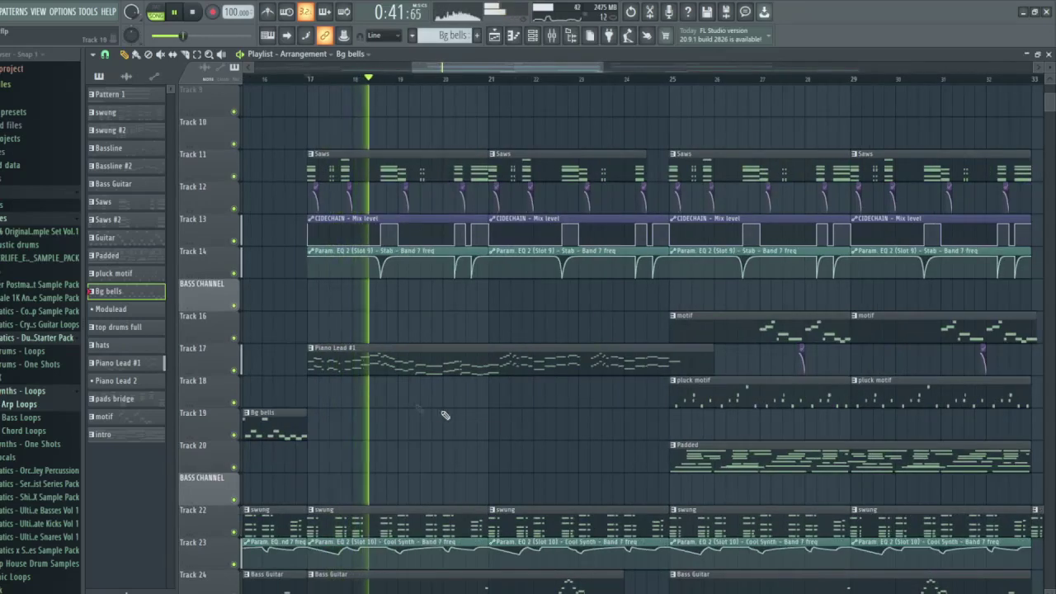
ctrl+scroll(334, 395, up, 2)
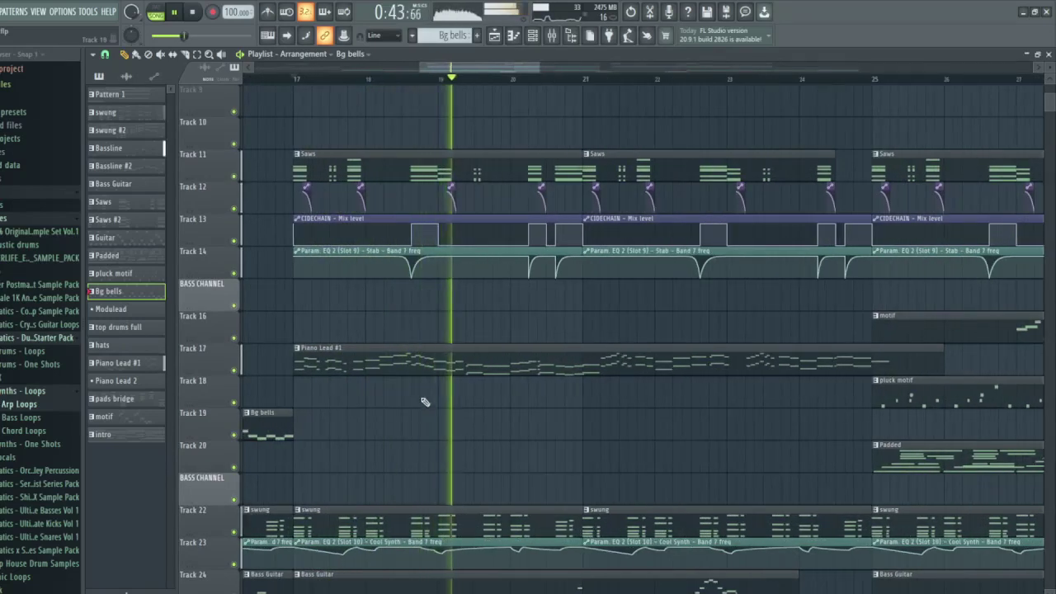
ctrl+scroll(495, 379, down, 1)
scroll(610, 413, down, 2)
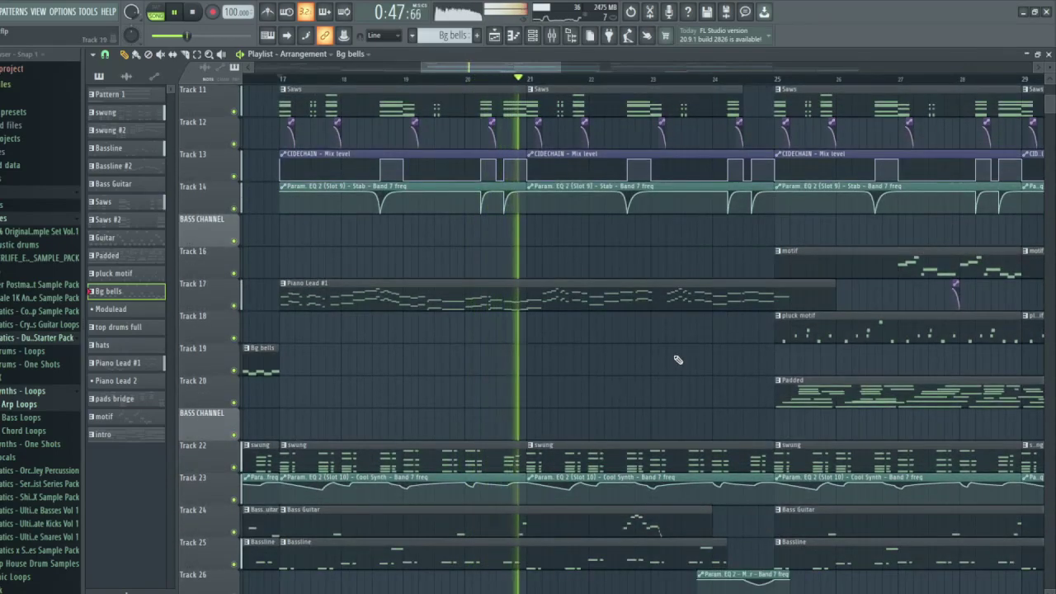
ctrl+scroll(651, 386, down, 2)
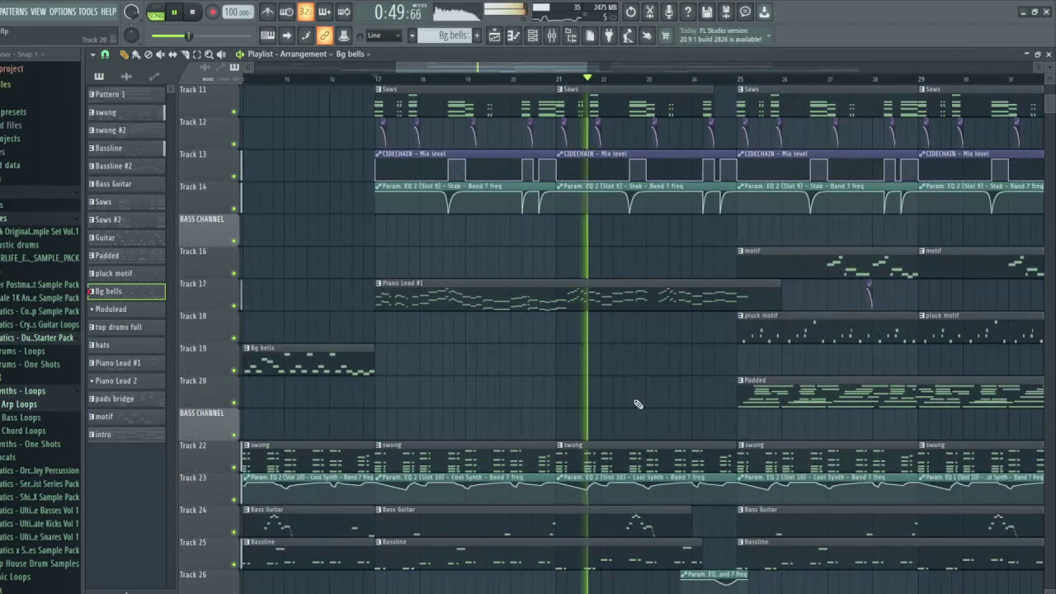
ctrl+scroll(638, 404, up, 2)
scroll(804, 420, down, 2)
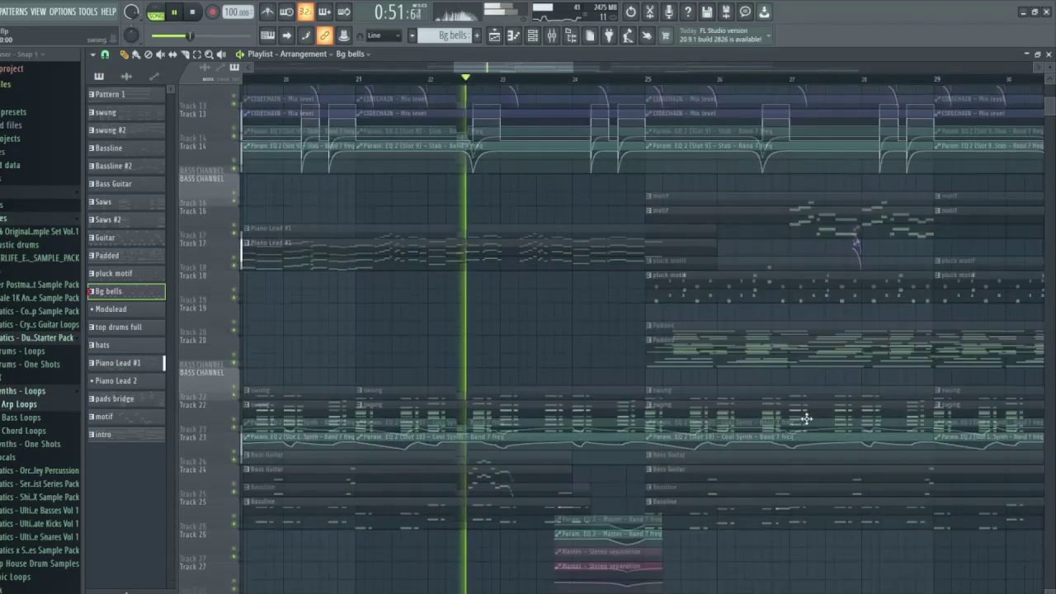
ctrl+scroll(898, 462, up, 1)
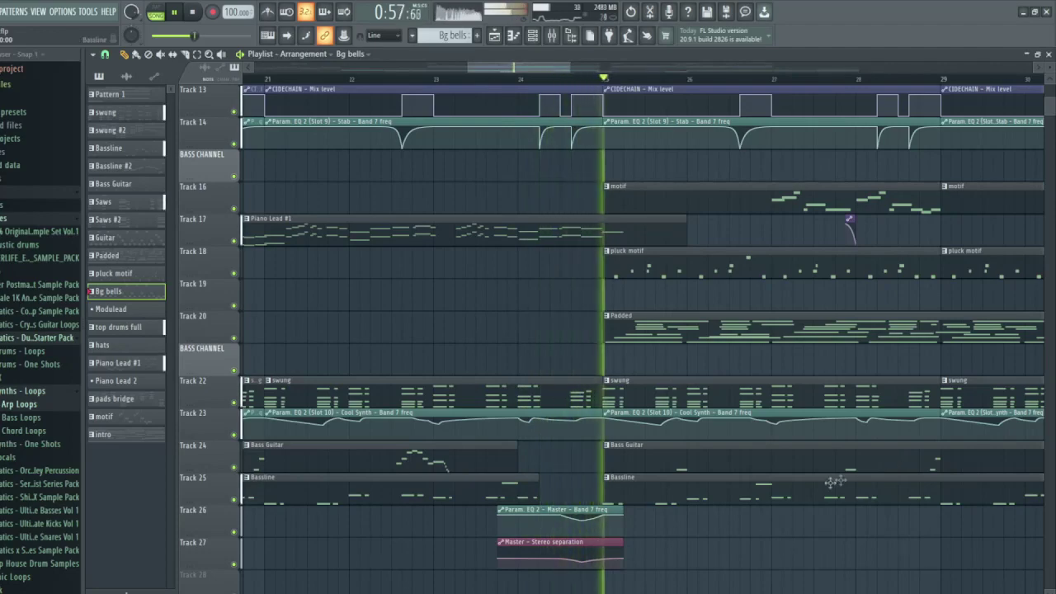
ctrl+scroll(892, 470, down, 1)
ctrl+scroll(895, 483, up, 1)
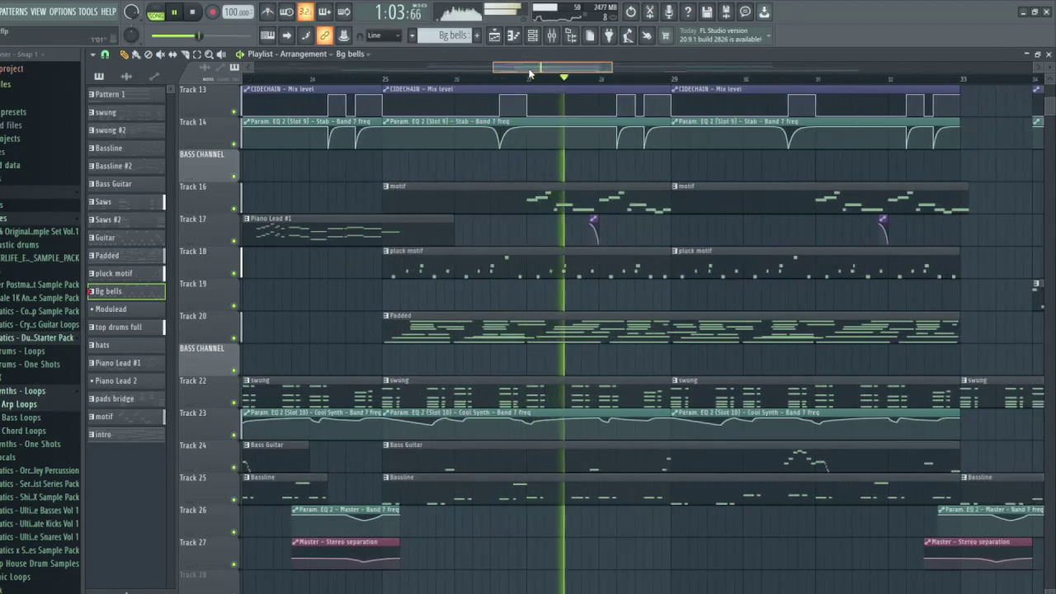
Follow the playback of the motif, pluck motif and Padded section up to bar 33 in the playlist
drag(530, 70, 553, 71)
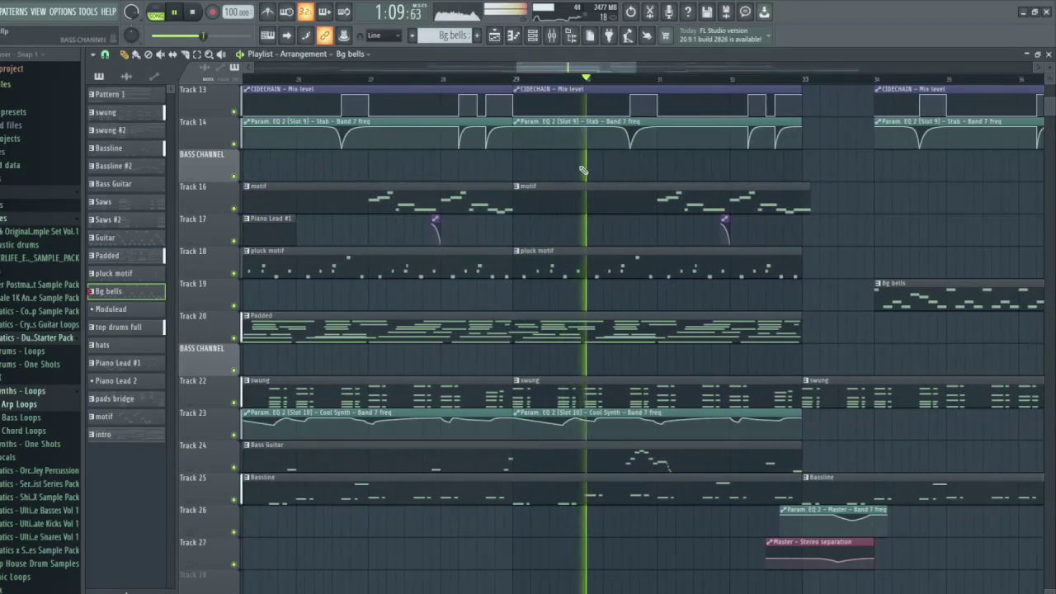
scroll(589, 281, up, 2)
scroll(592, 319, down, 1)
scroll(867, 347, up, 1)
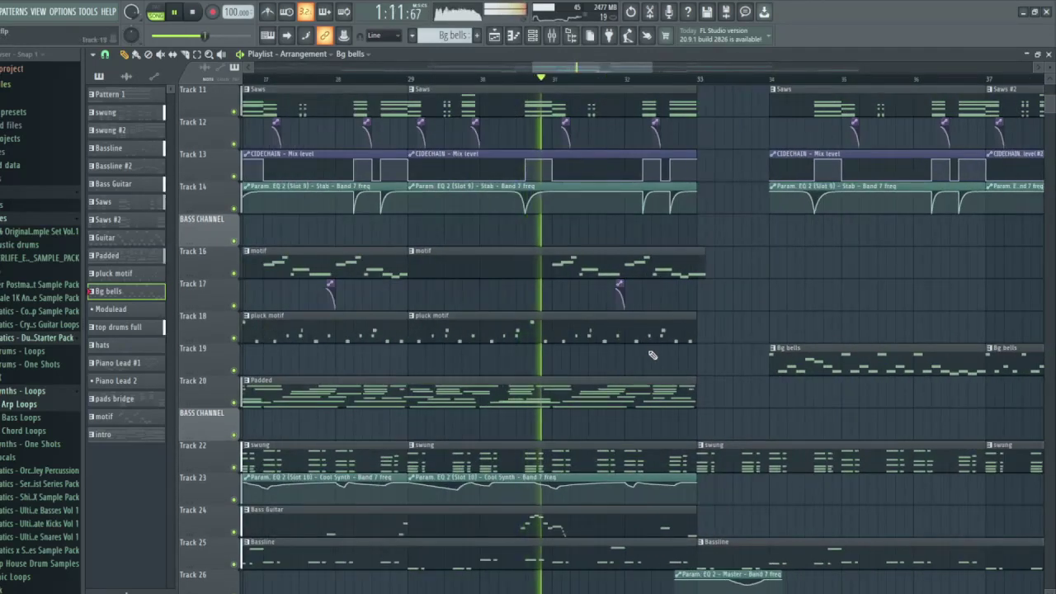
scroll(531, 328, down, 2)
scroll(419, 314, up, 2)
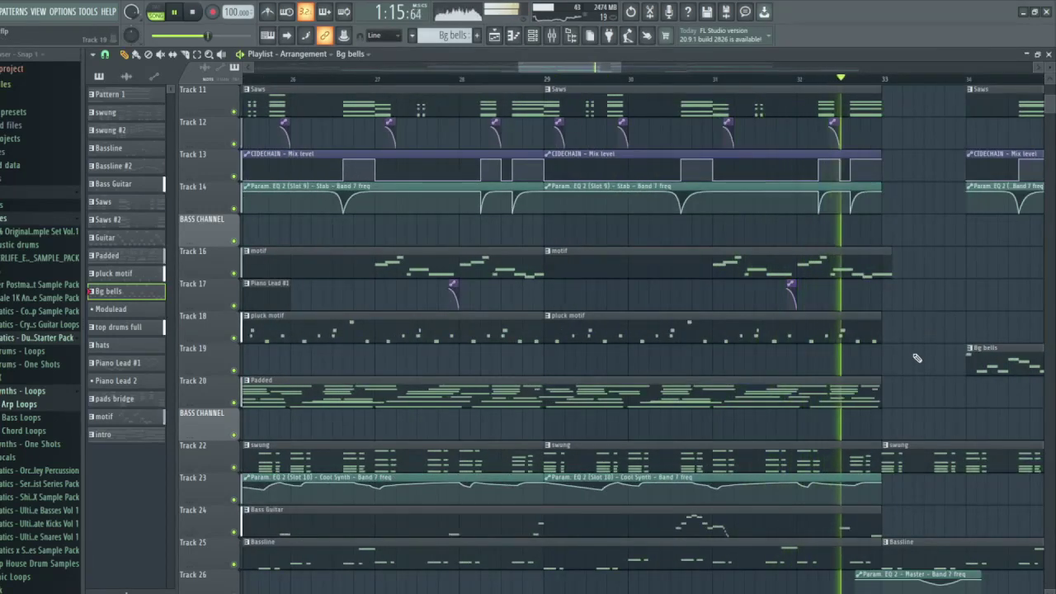
scroll(915, 358, down, 2)
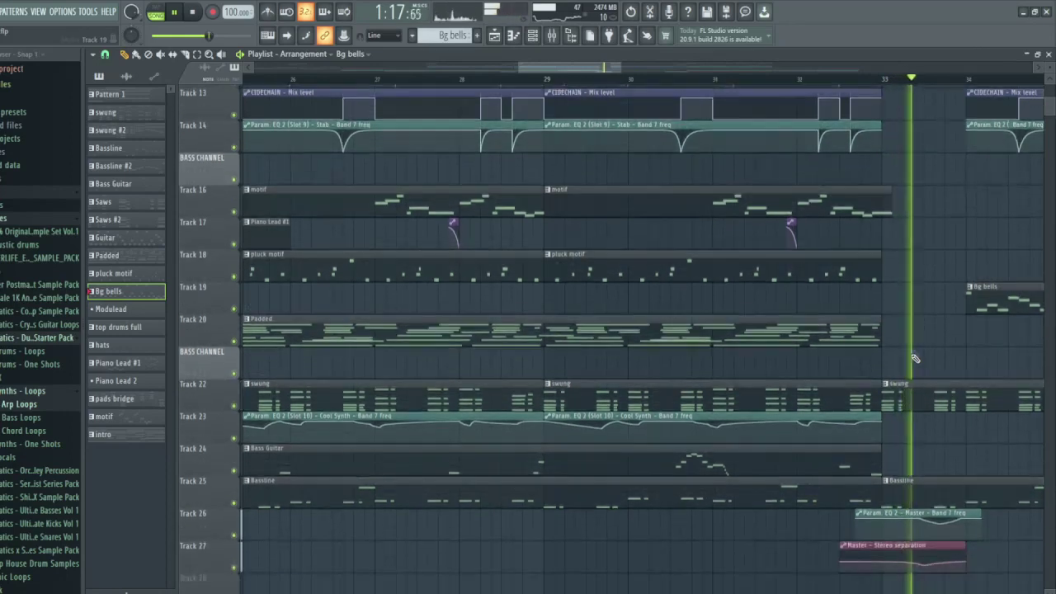